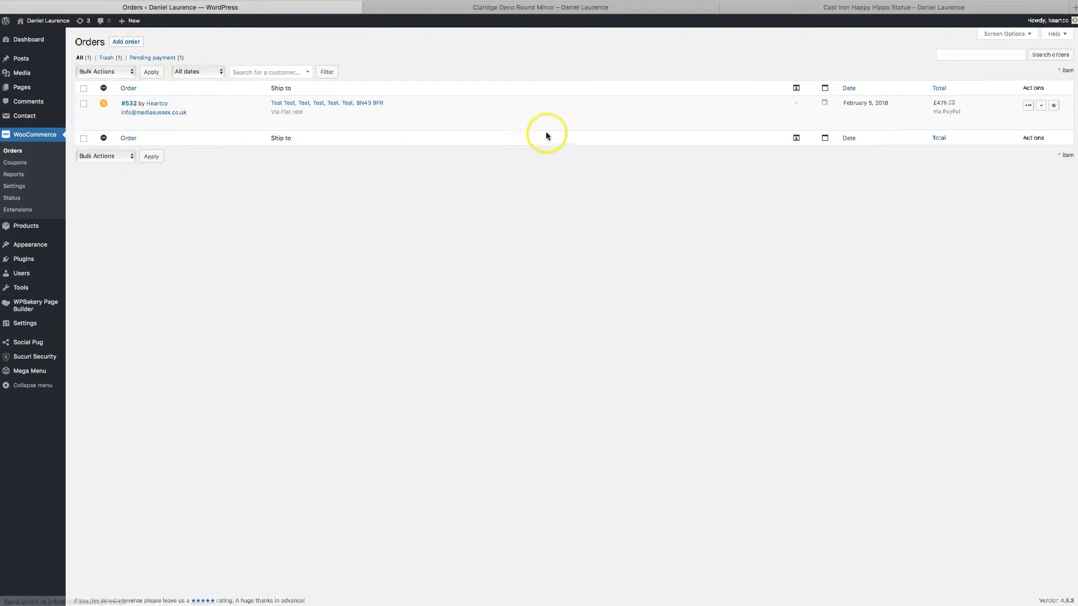
Examine the shipping method and payment details of the order in the orders list.
mouse_move(137, 105)
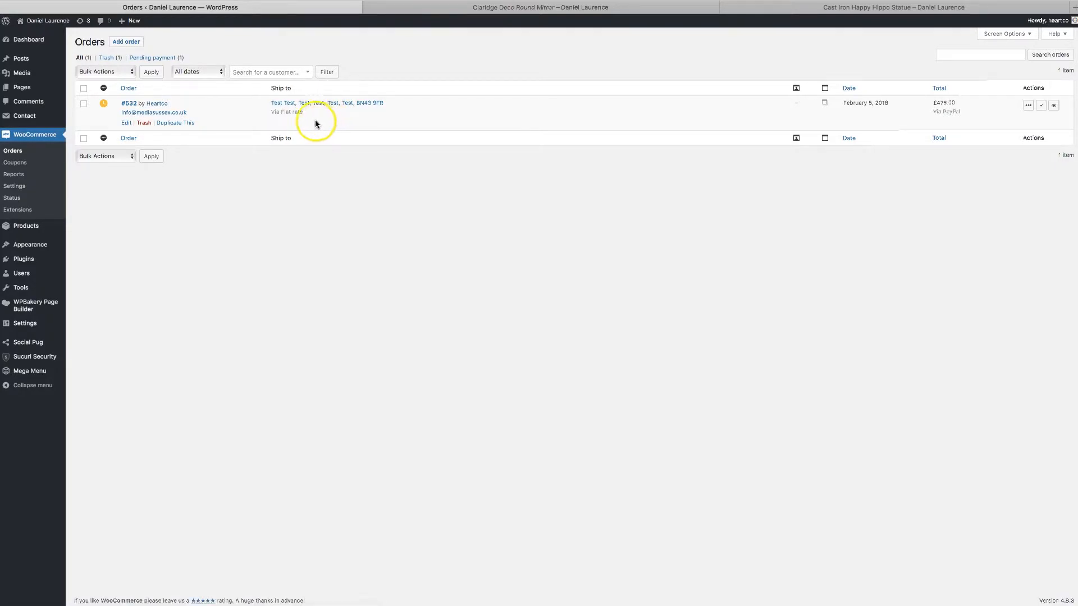
drag(308, 112, 271, 112)
drag(963, 114, 931, 114)
click(954, 155)
Go from the Claridge Deco Round Mirror page to the cart and proceed to checkout.
click(624, 10)
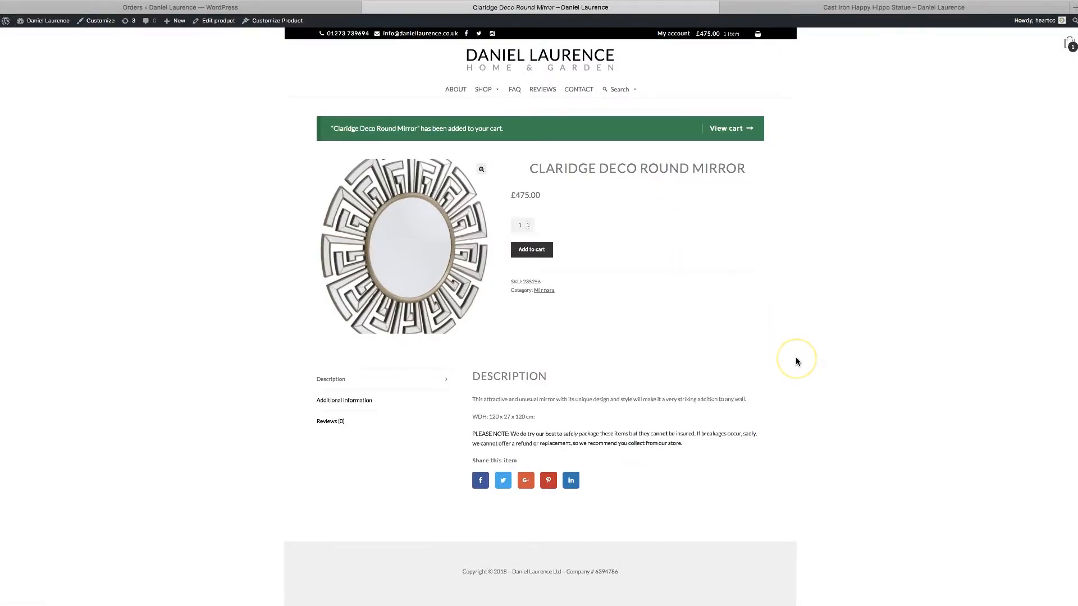
scroll(796, 362, down, 2)
scroll(795, 362, up, 2)
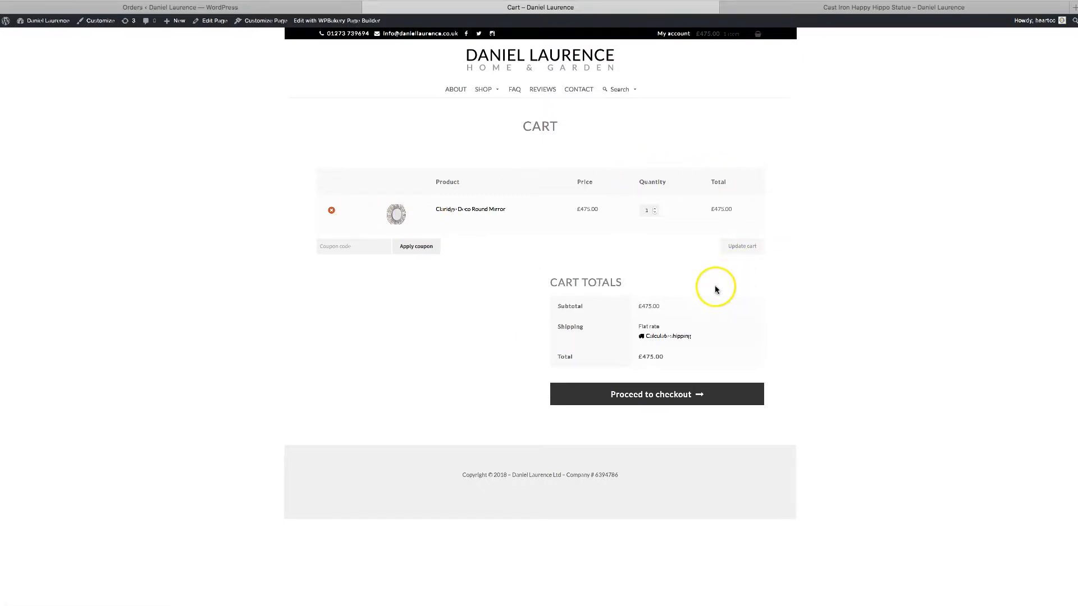
click(669, 395)
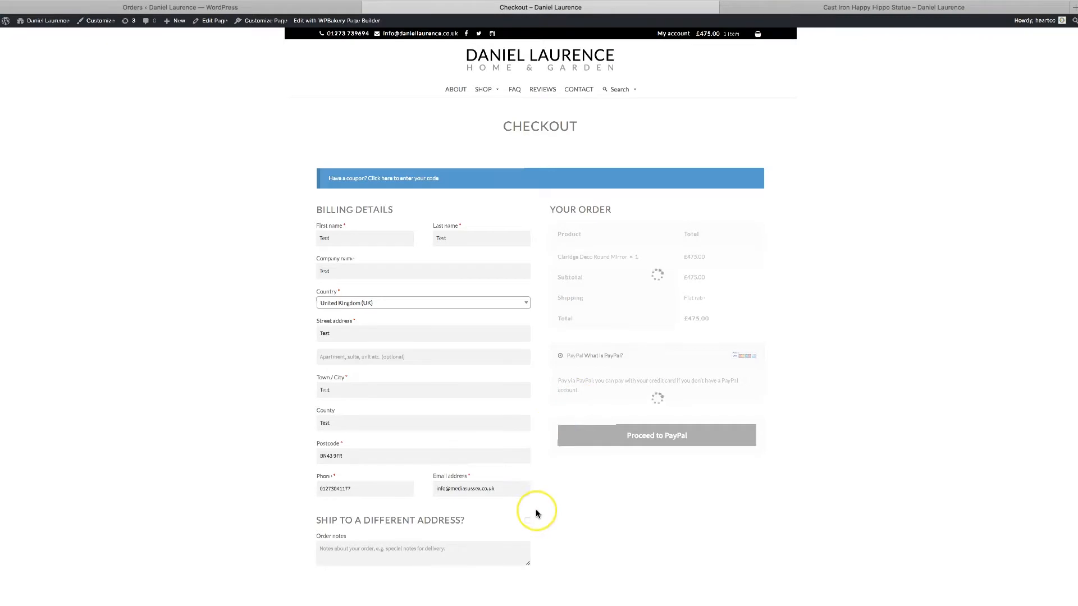
Review the prefilled checkout form and open and close the coupon code entry.
scroll(535, 509, down, 2)
scroll(536, 509, down, 1)
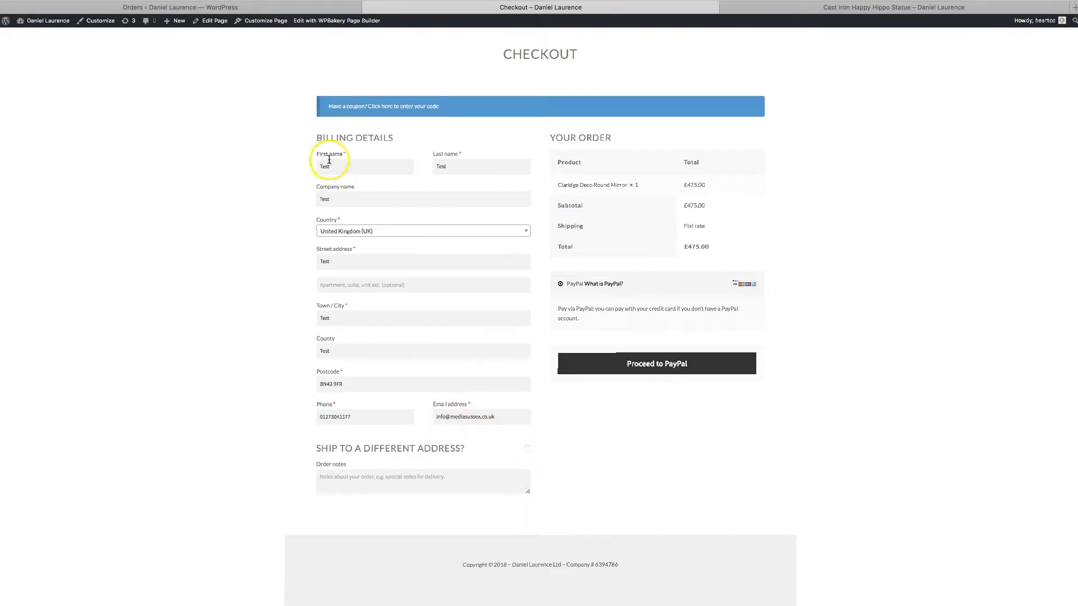
click(404, 107)
click(404, 106)
Submit the mirror checkout to PayPal and return to the WooCommerce orders list.
click(312, 7)
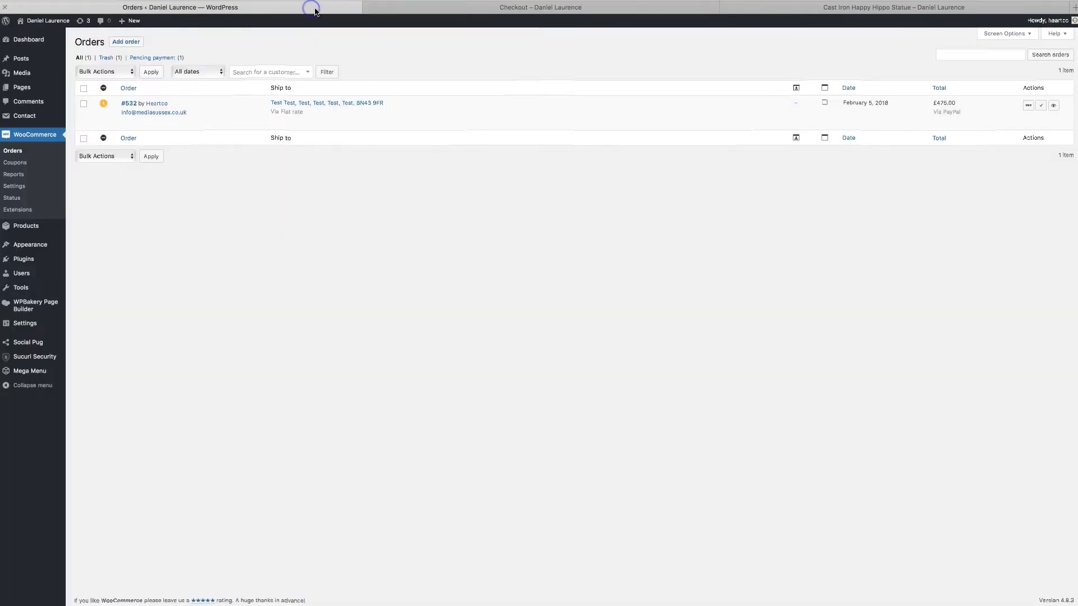
click(470, 7)
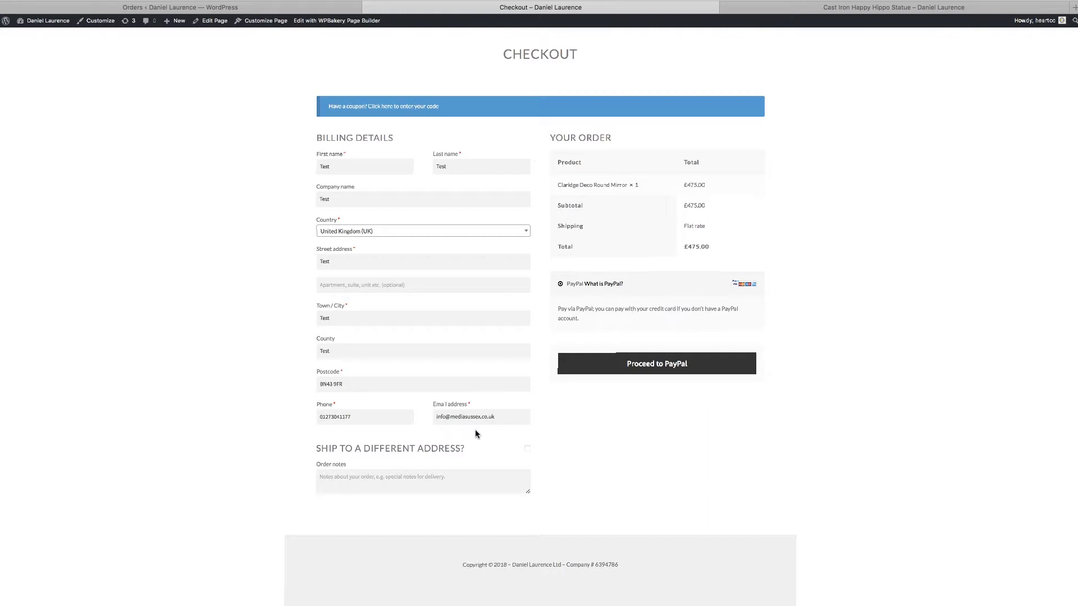
click(638, 367)
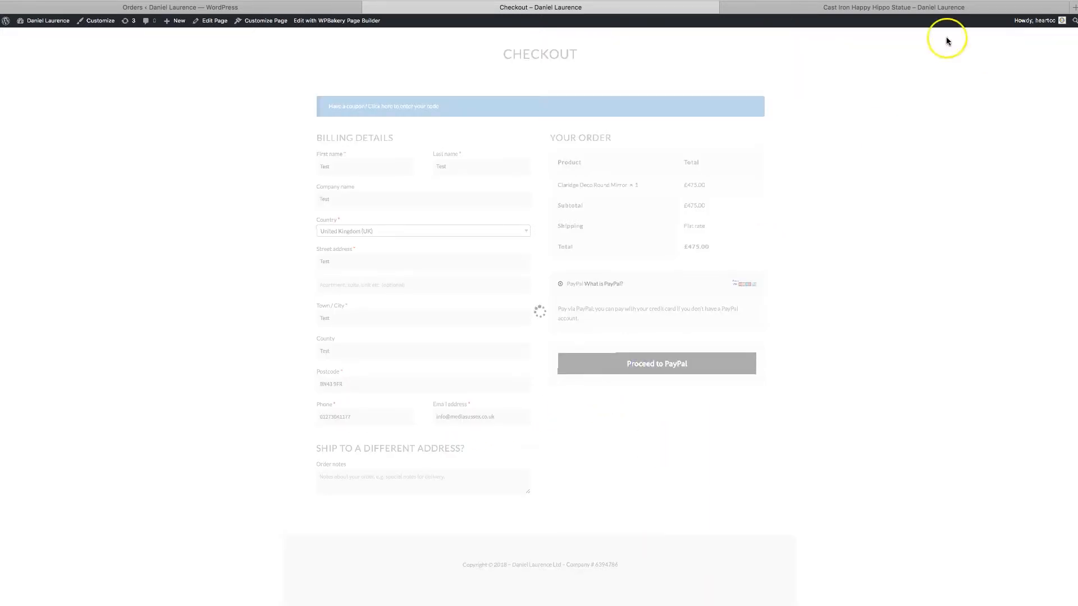
click(327, 7)
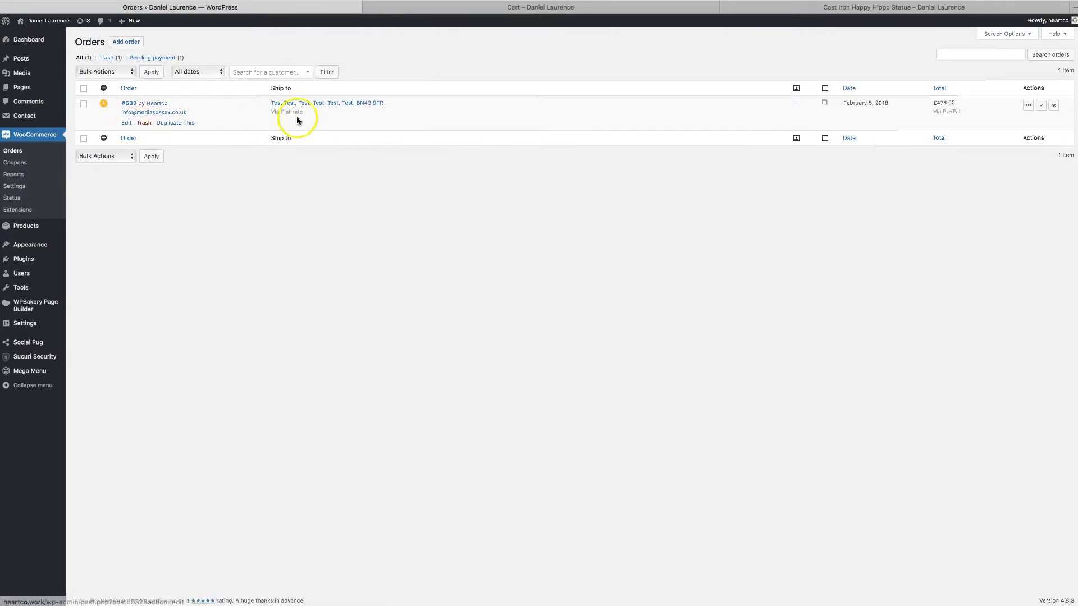
Mark the pending PayPal order as Processing and then as Completed from the orders list.
mouse_move(102, 104)
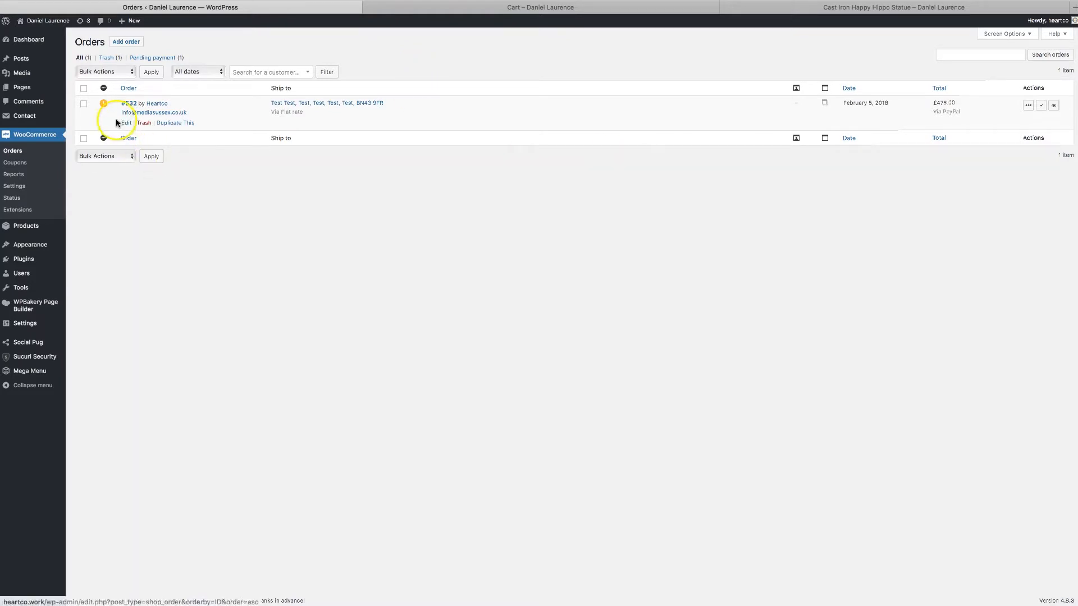
mouse_move(105, 104)
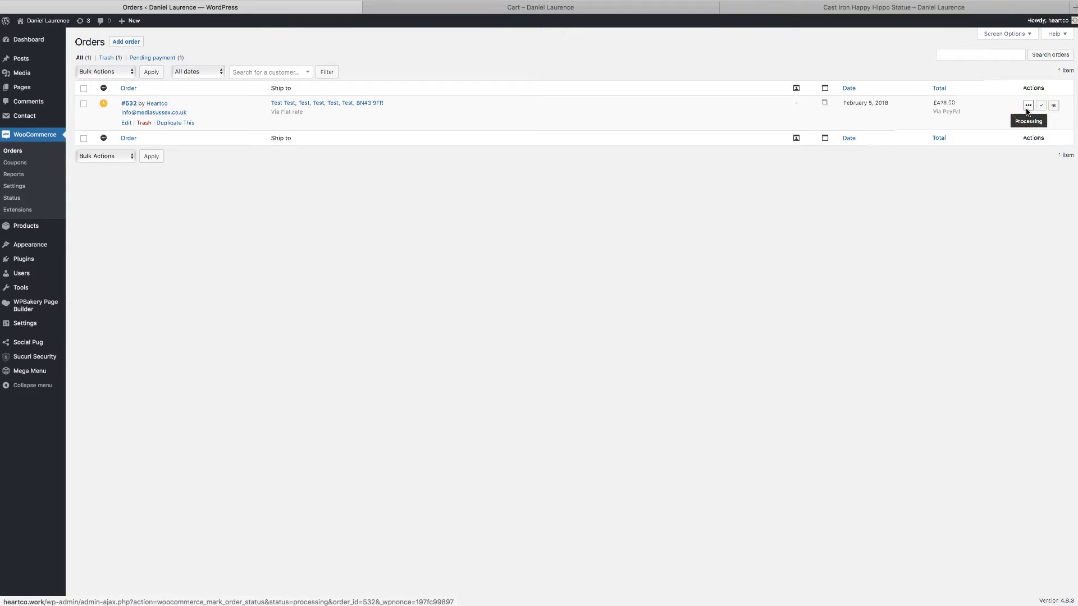
click(104, 110)
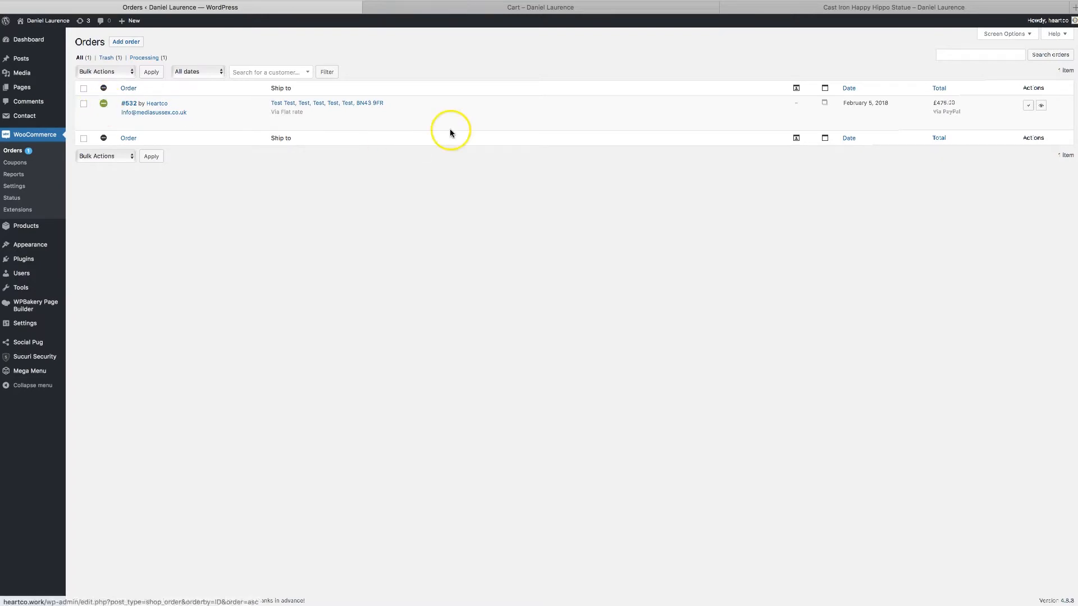
click(1028, 108)
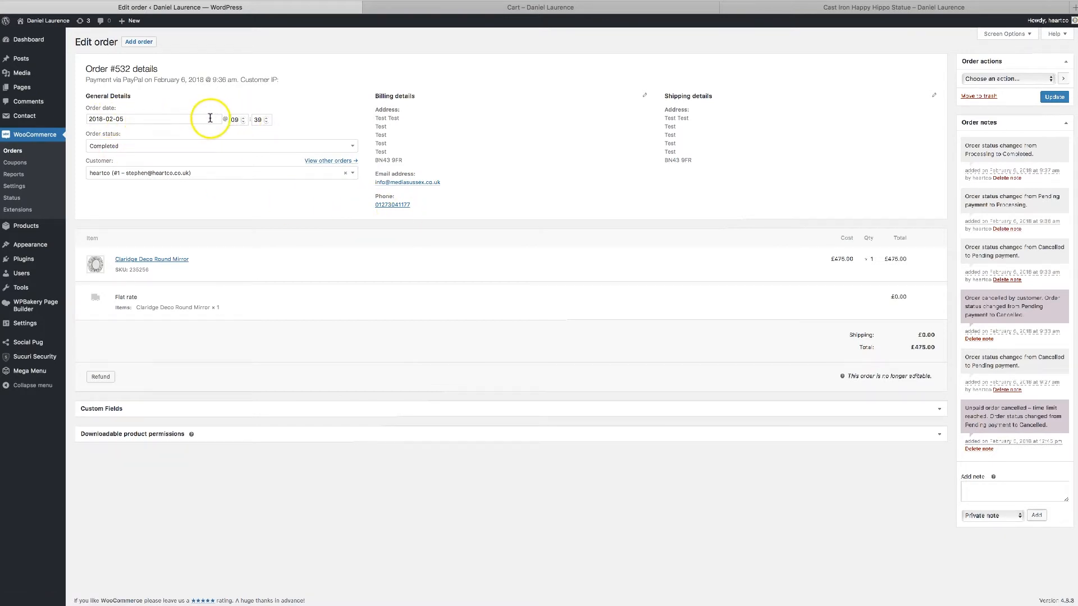
Examine the available statuses in the order's details and keep the order set to Completed.
click(219, 147)
click(212, 172)
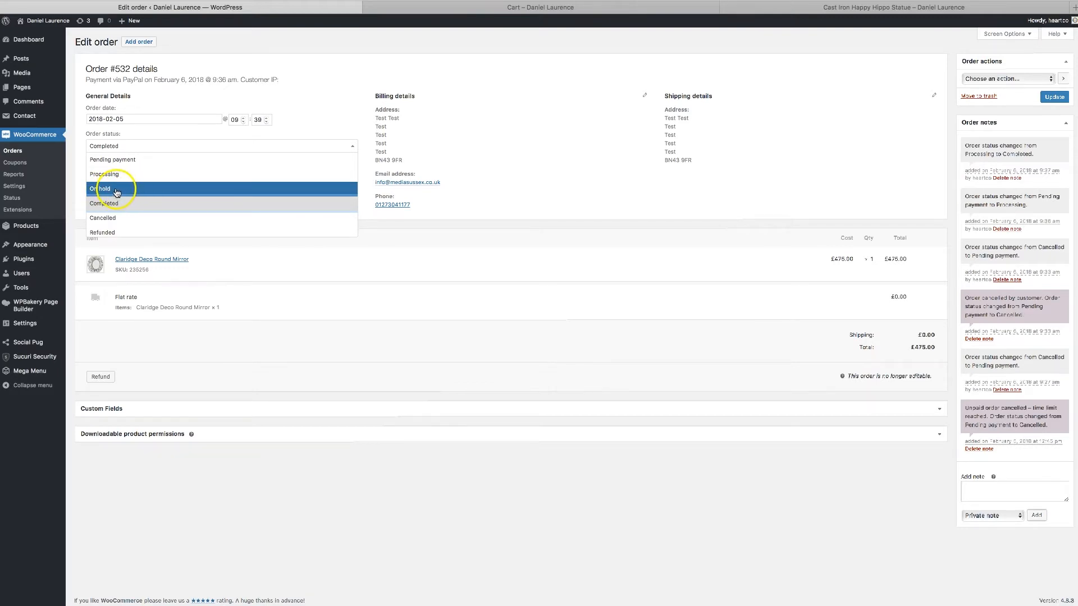
scroll(131, 233, down, 1)
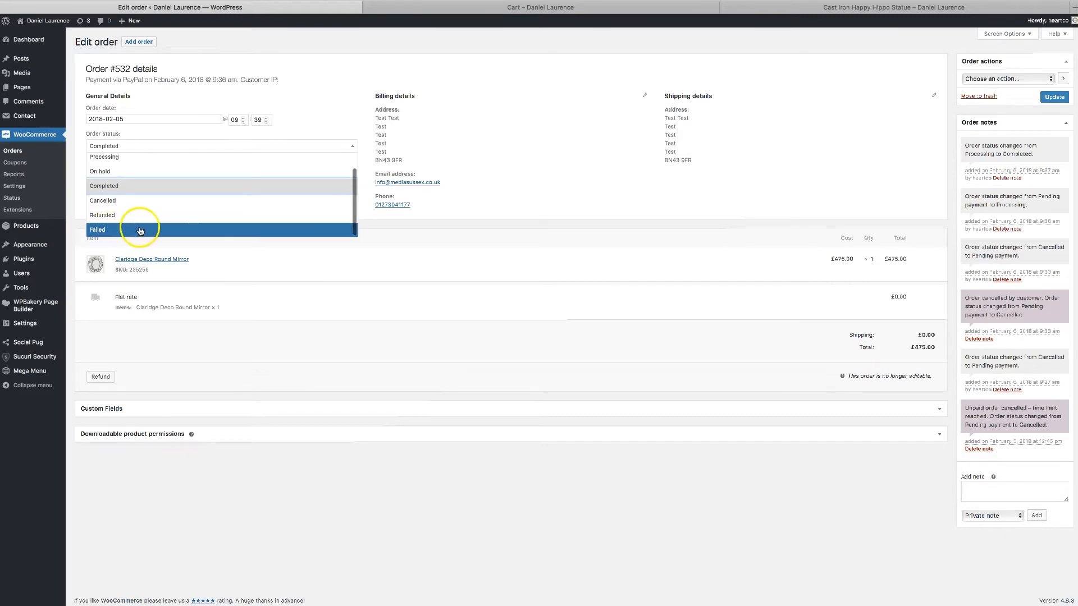
click(172, 185)
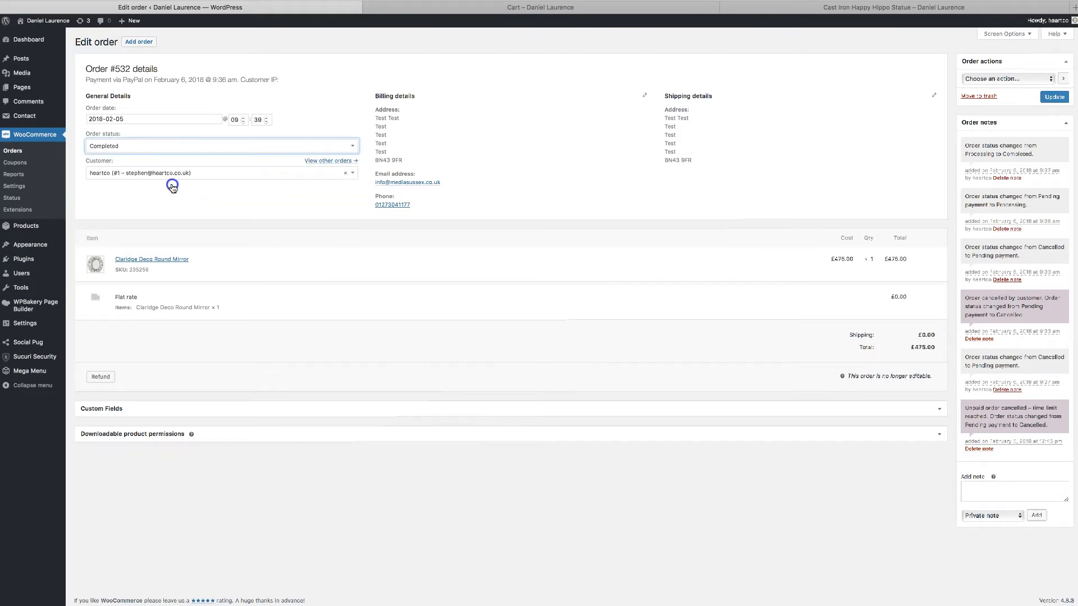
right_click(250, 194)
click(213, 194)
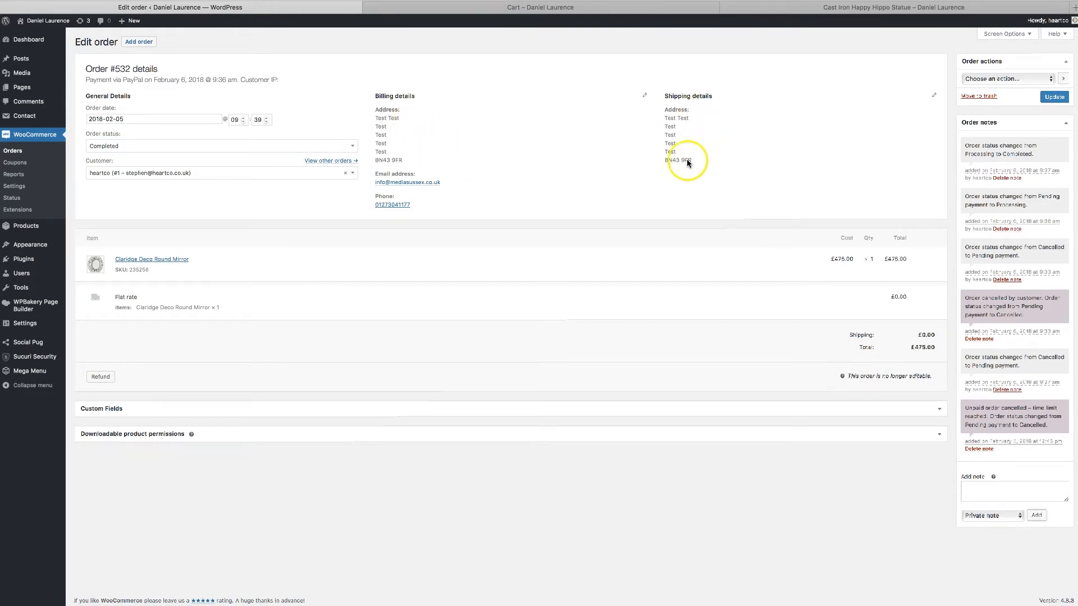
Examine the order's payment information and its history of order notes.
drag(119, 79, 158, 78)
click(318, 44)
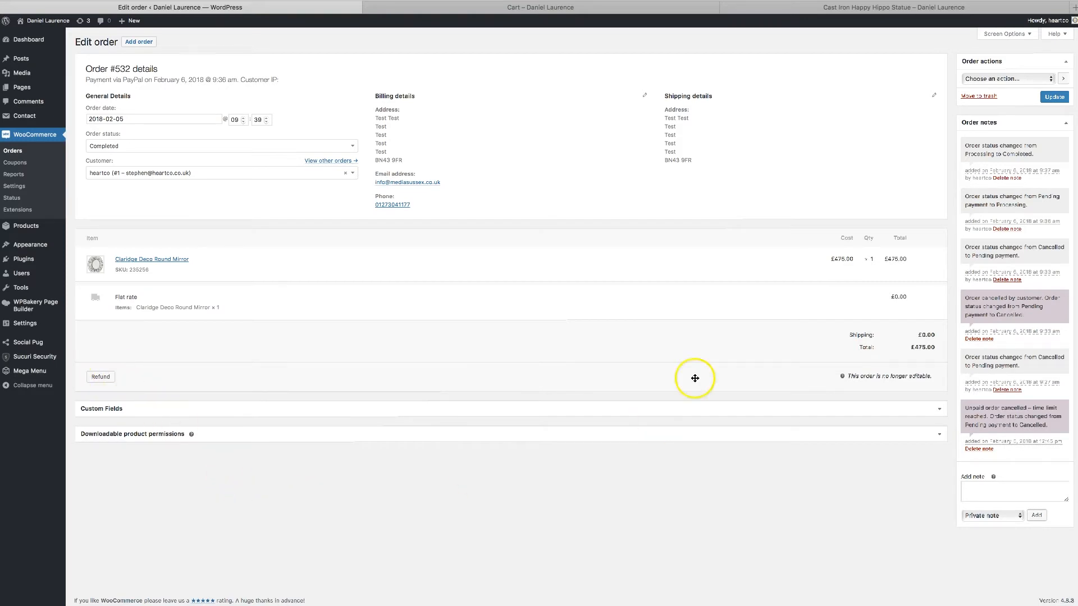
drag(1024, 315, 983, 307)
Add the private note "Hello" to the order.
click(1001, 516)
click(1001, 515)
click(989, 496)
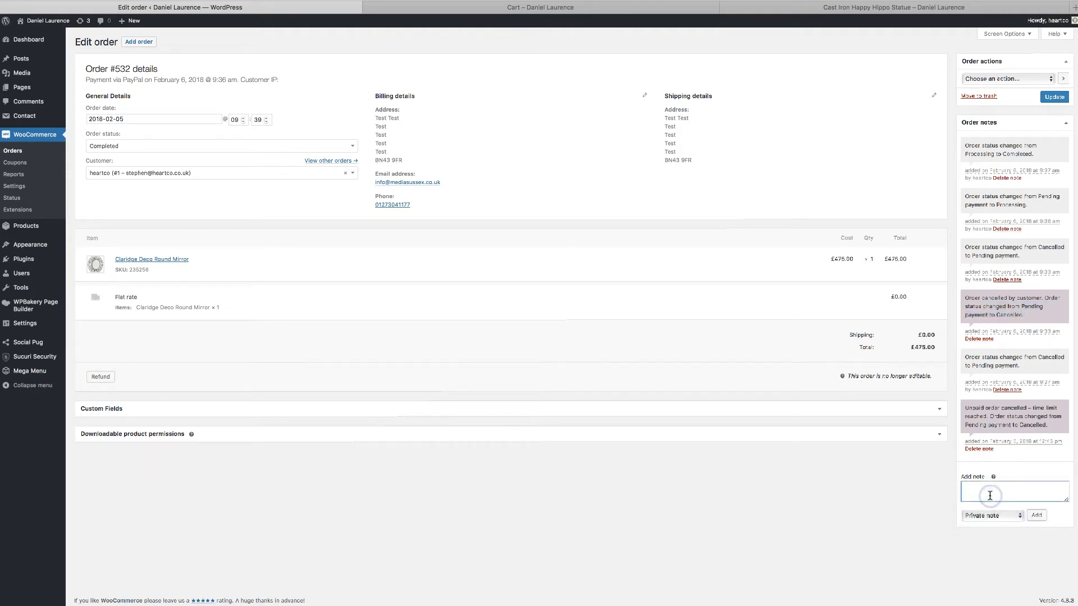
click(1036, 515)
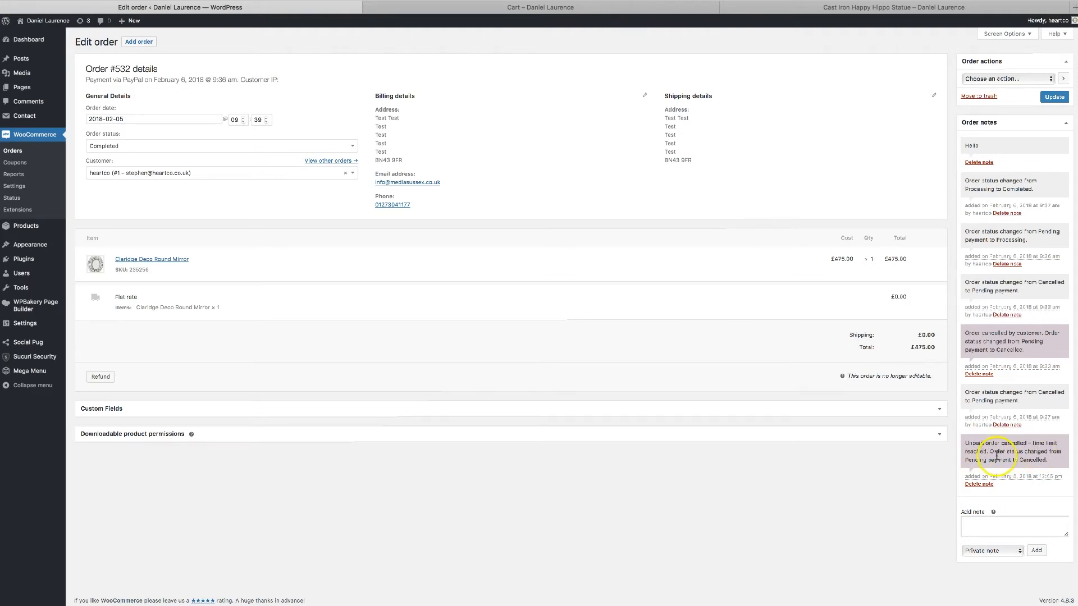
Draft a Royal Mail Tracking note with a placeholder code, setting its type to Note to customer and then back to Private note.
click(990, 551)
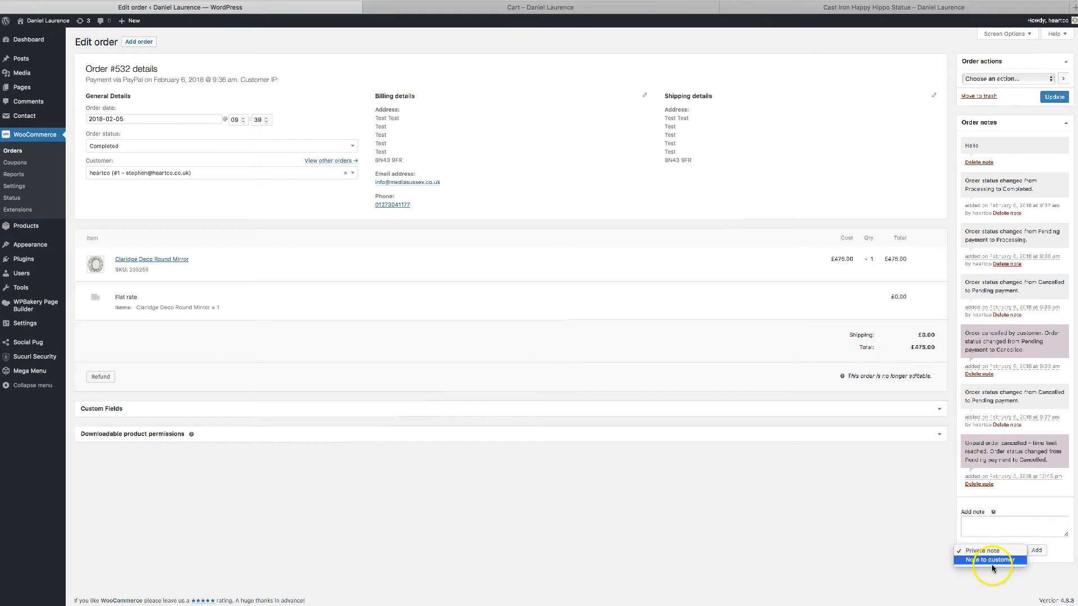
click(992, 561)
click(997, 524)
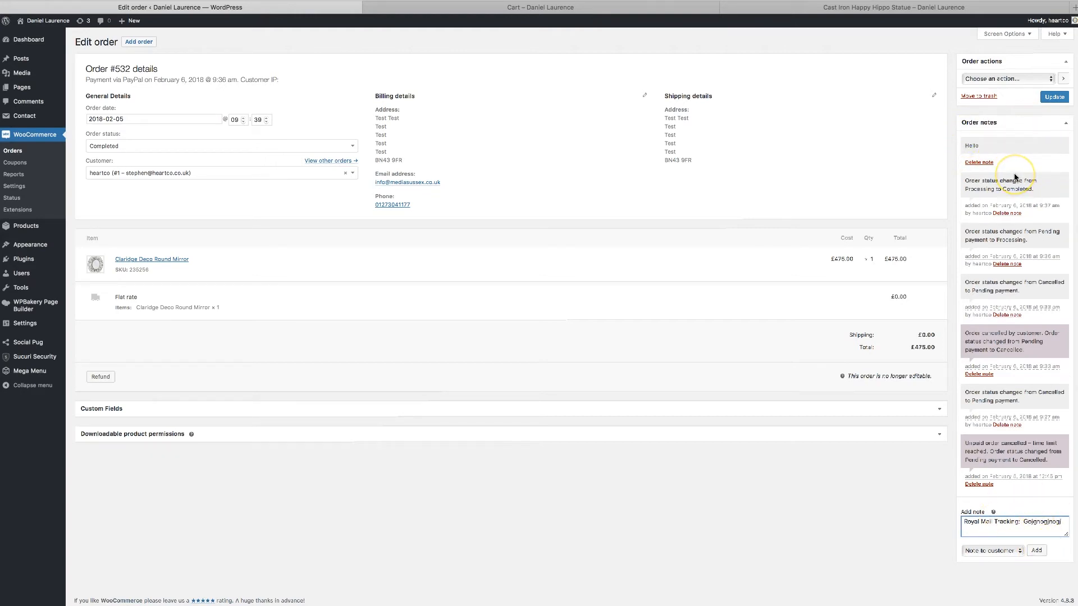
click(1004, 549)
click(1006, 540)
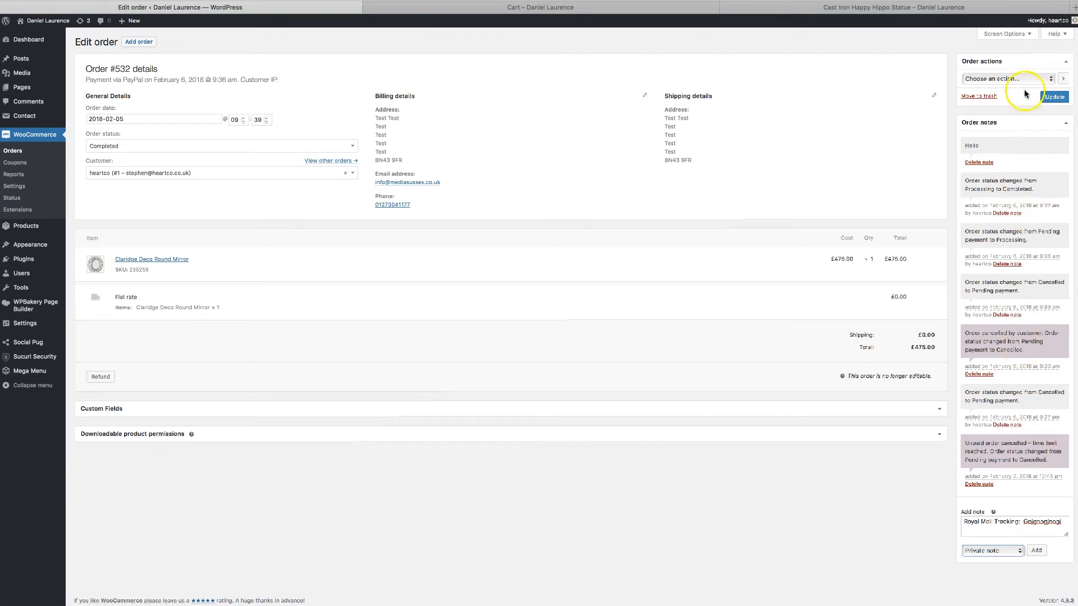
Select "Email invoice / order details to customer" as the order action and review the other available actions.
click(1010, 80)
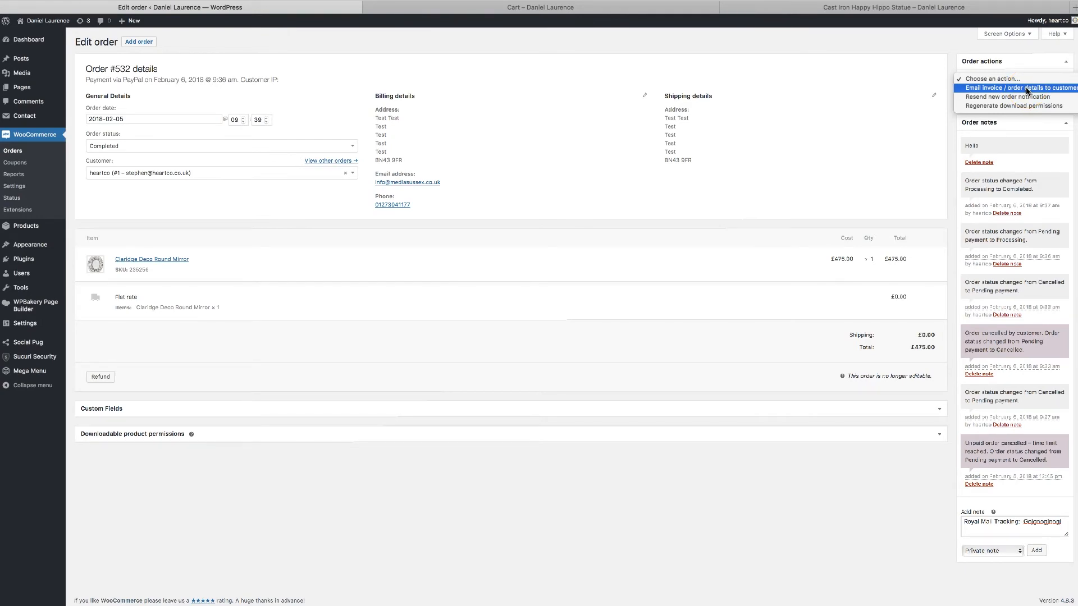
click(1022, 90)
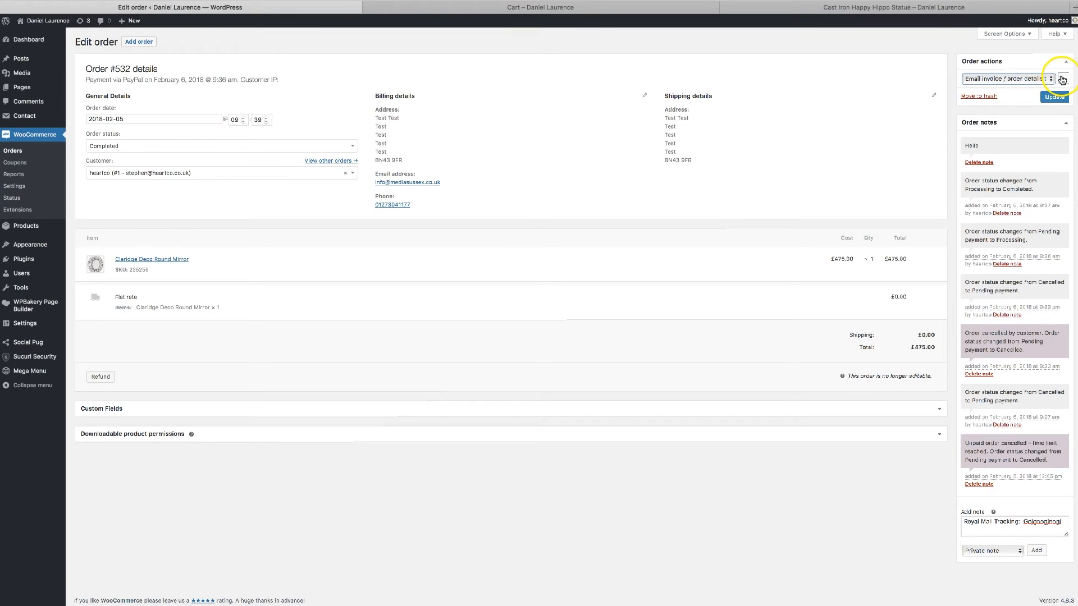
click(1030, 80)
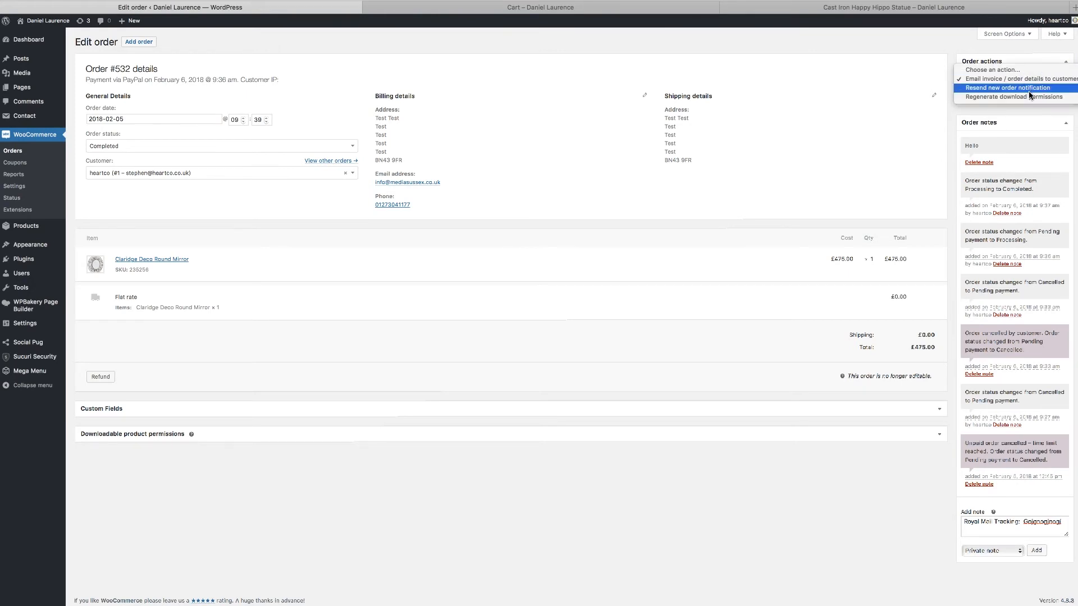
click(1062, 96)
click(1022, 107)
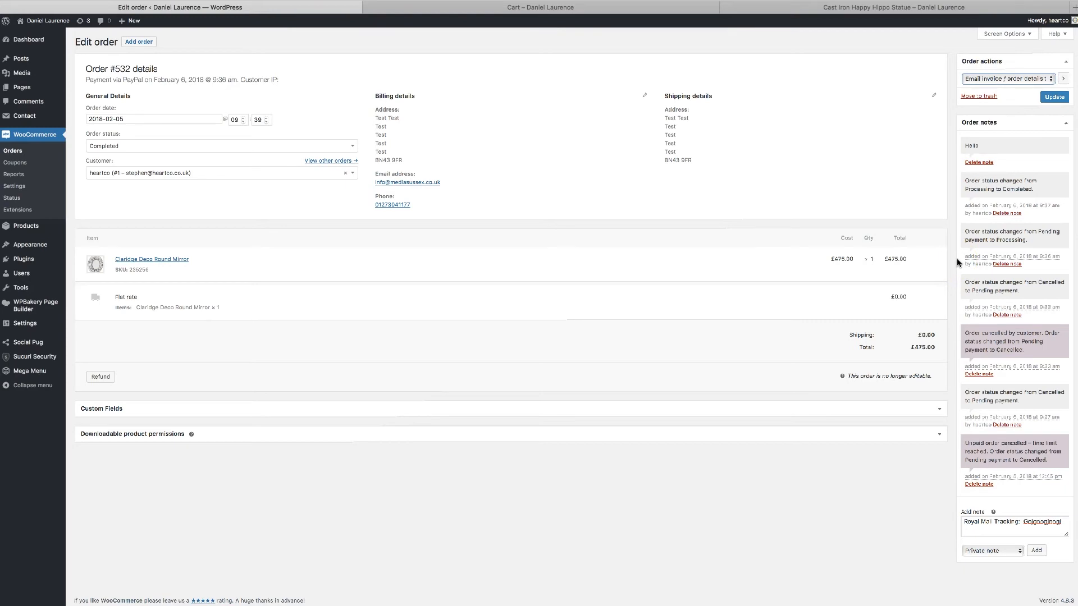
Expand the Downloadable product permissions section and select "Regenerate download permissions" as the order action.
click(938, 438)
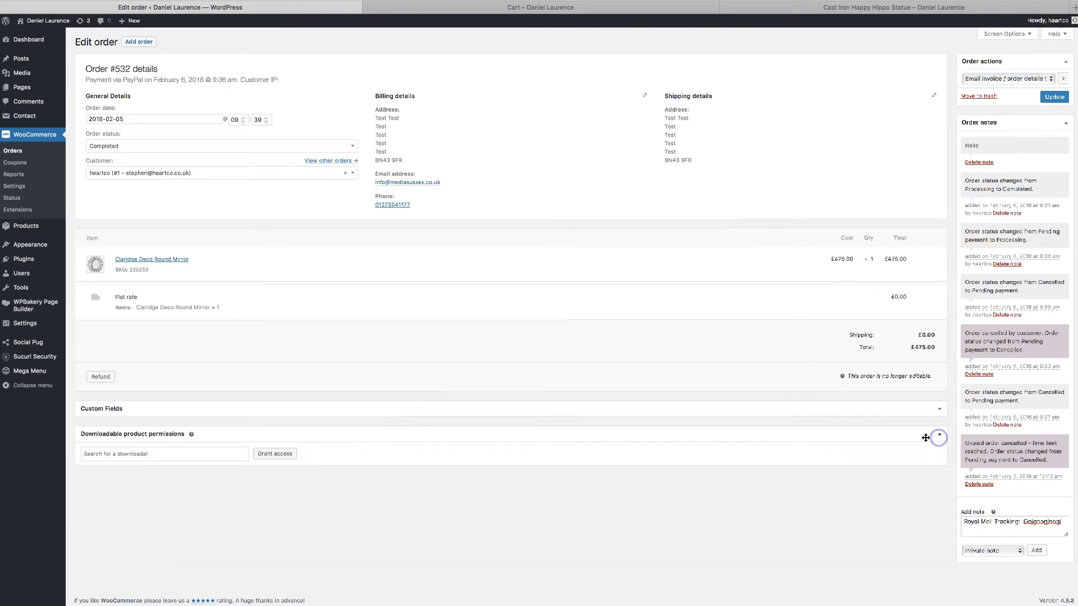
click(172, 457)
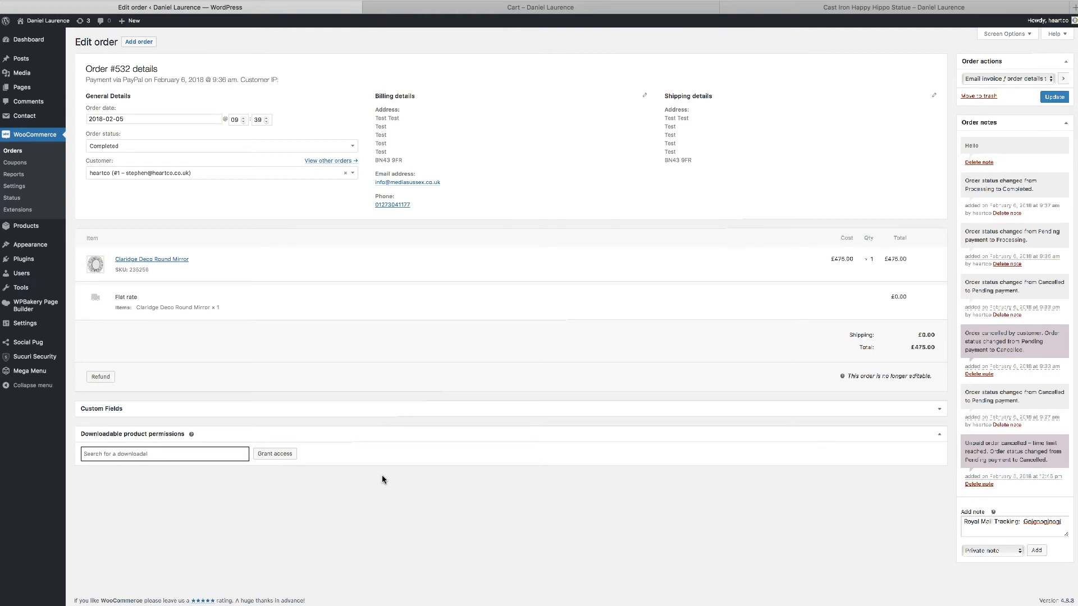
click(1018, 78)
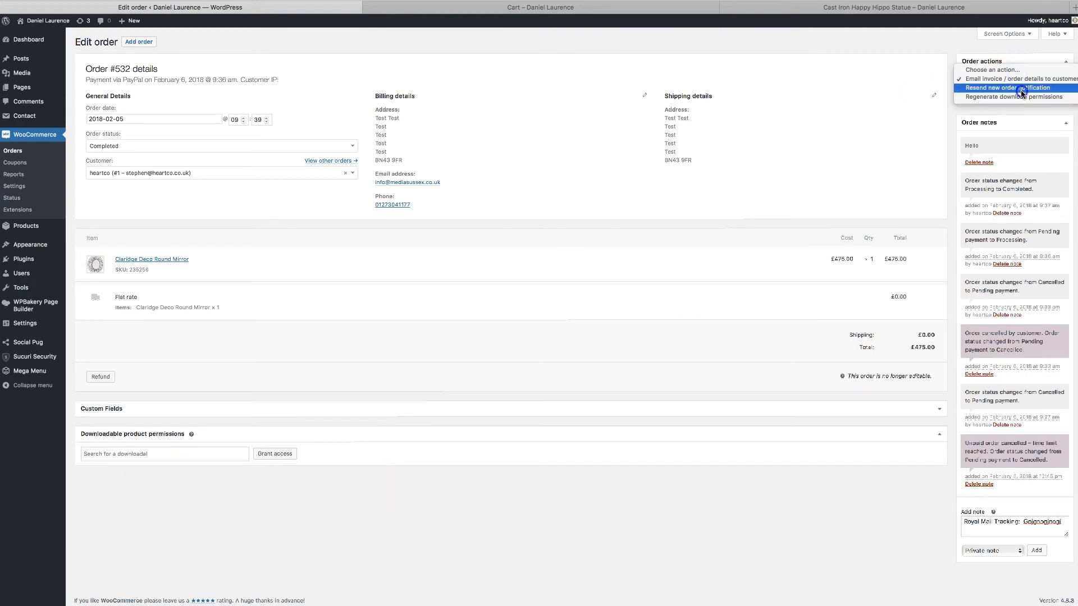
click(1021, 97)
click(1065, 79)
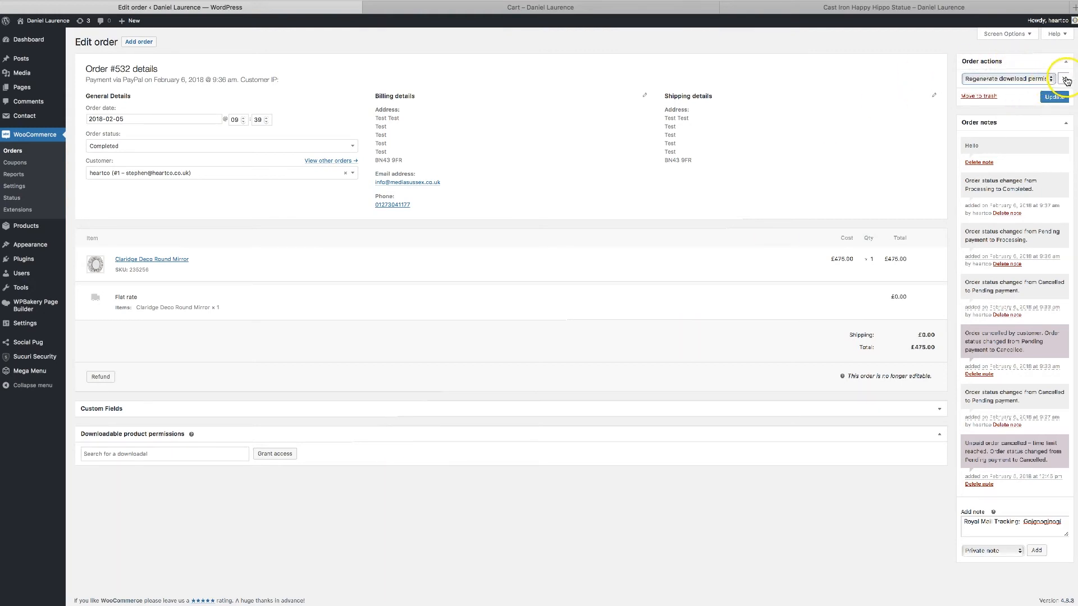
click(1042, 99)
Examine the order's editability notice and the status options, leaving the status at Completed.
drag(845, 377, 936, 375)
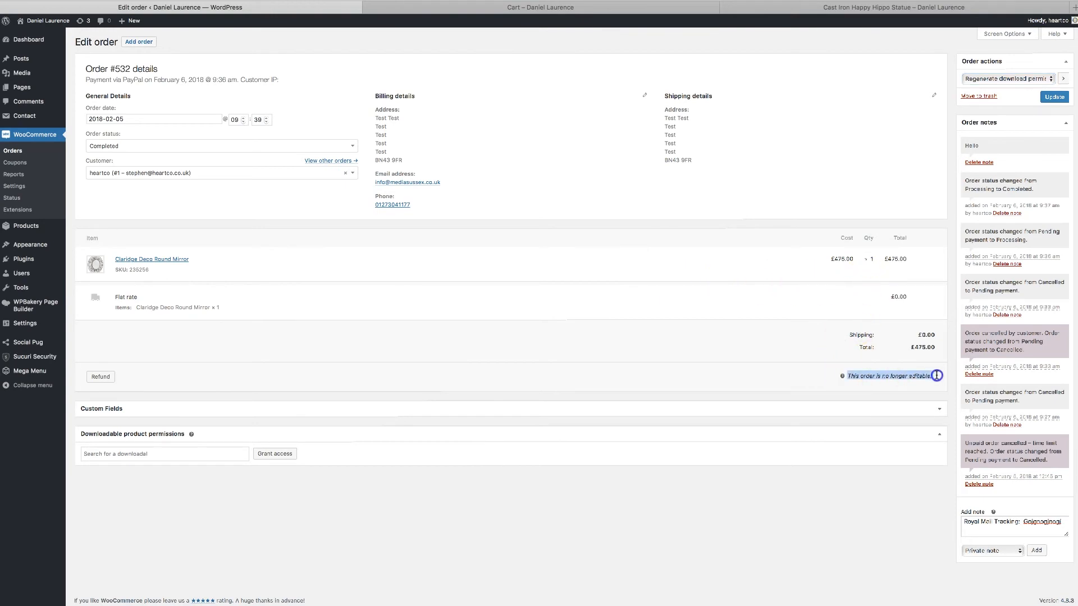
click(754, 371)
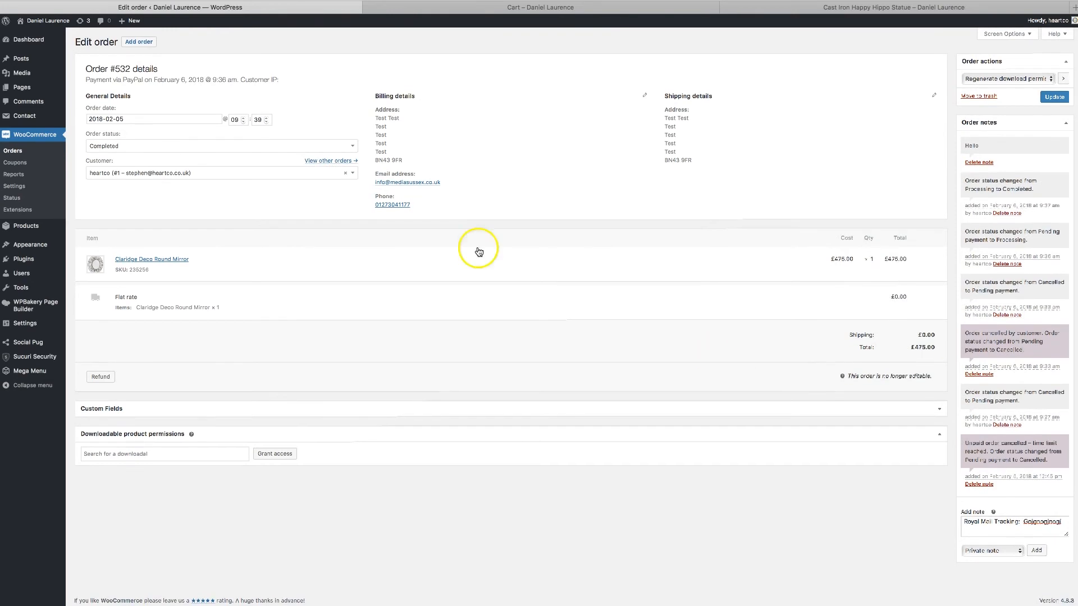
click(190, 146)
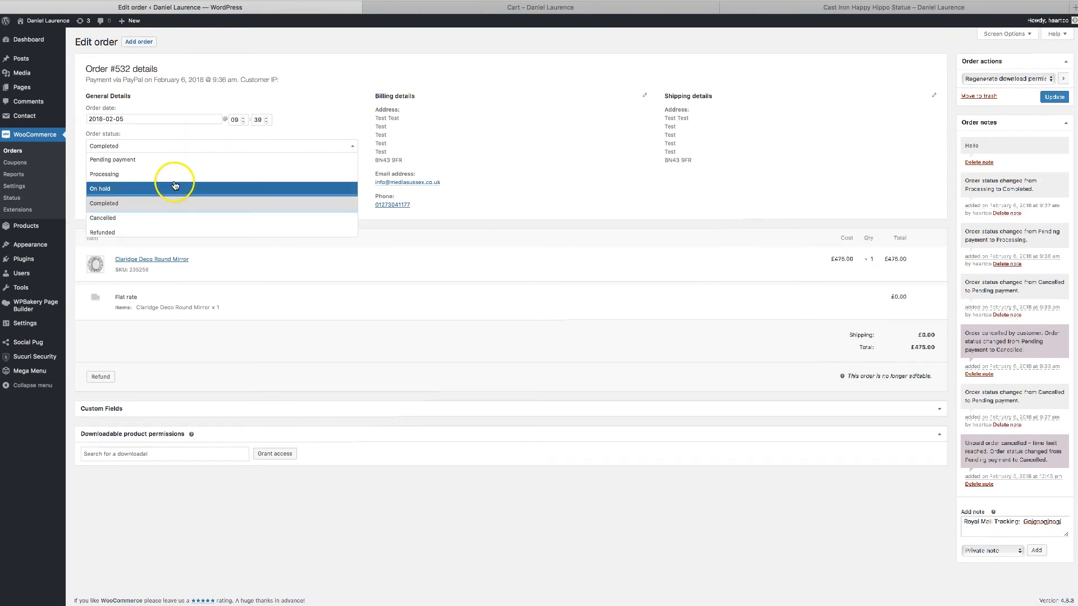
click(571, 304)
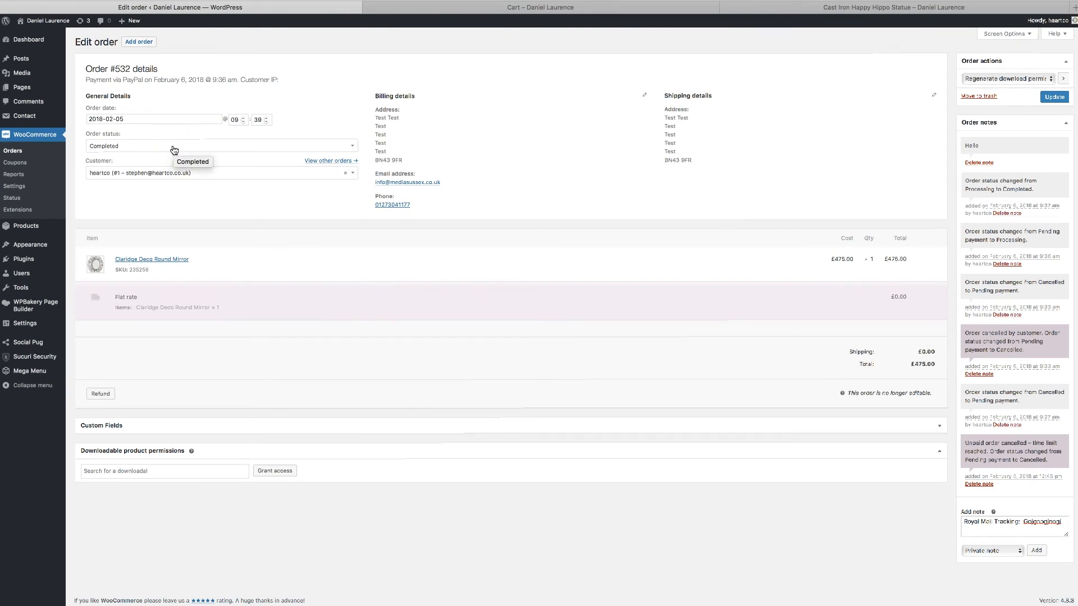
click(262, 264)
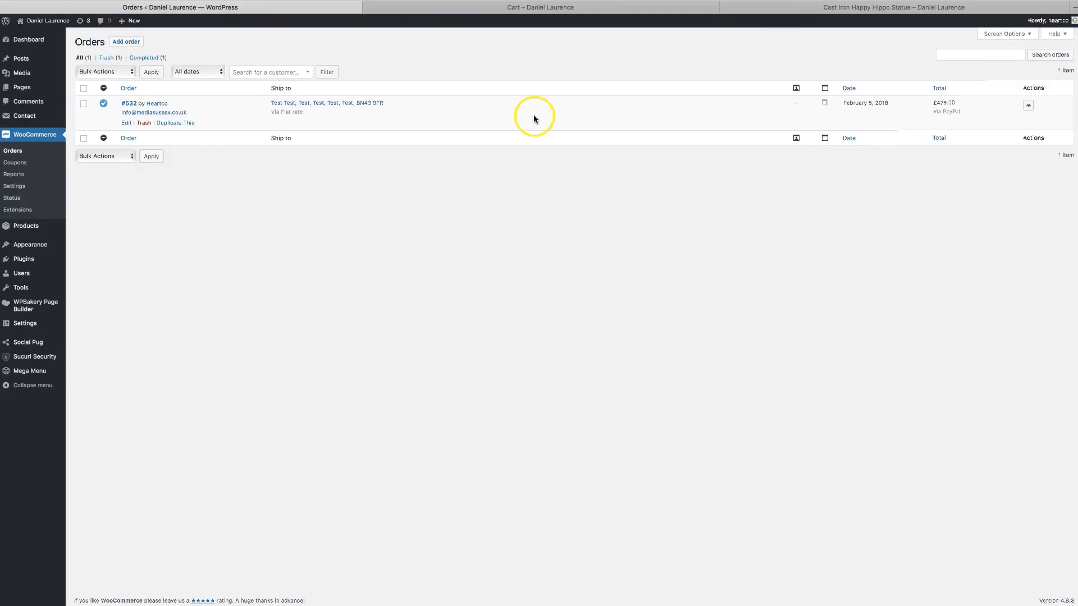
Check the storefront cart and return to the WooCommerce orders list.
click(524, 8)
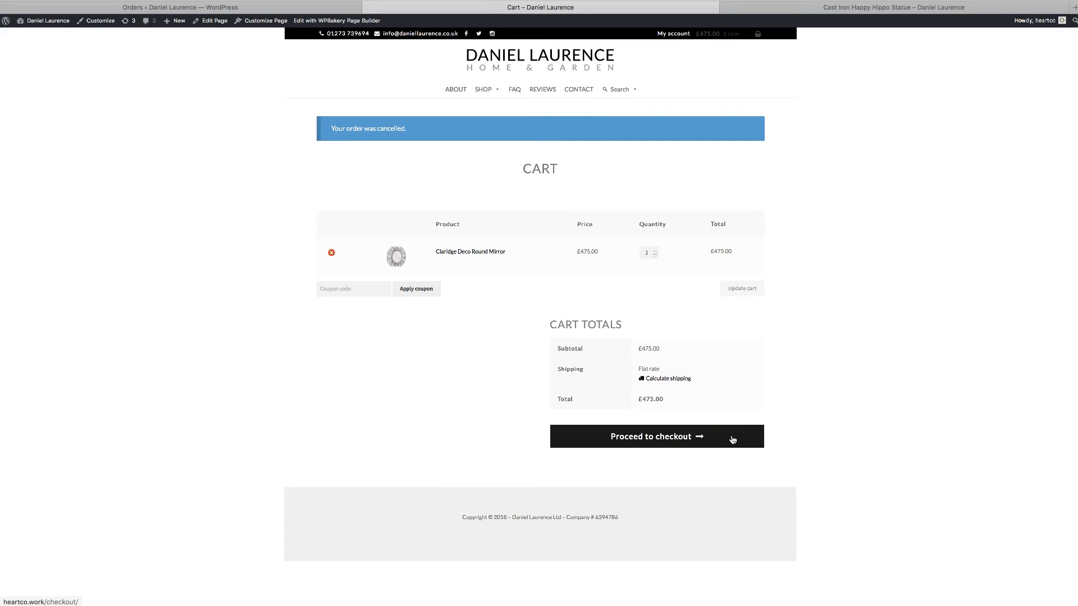
click(283, 7)
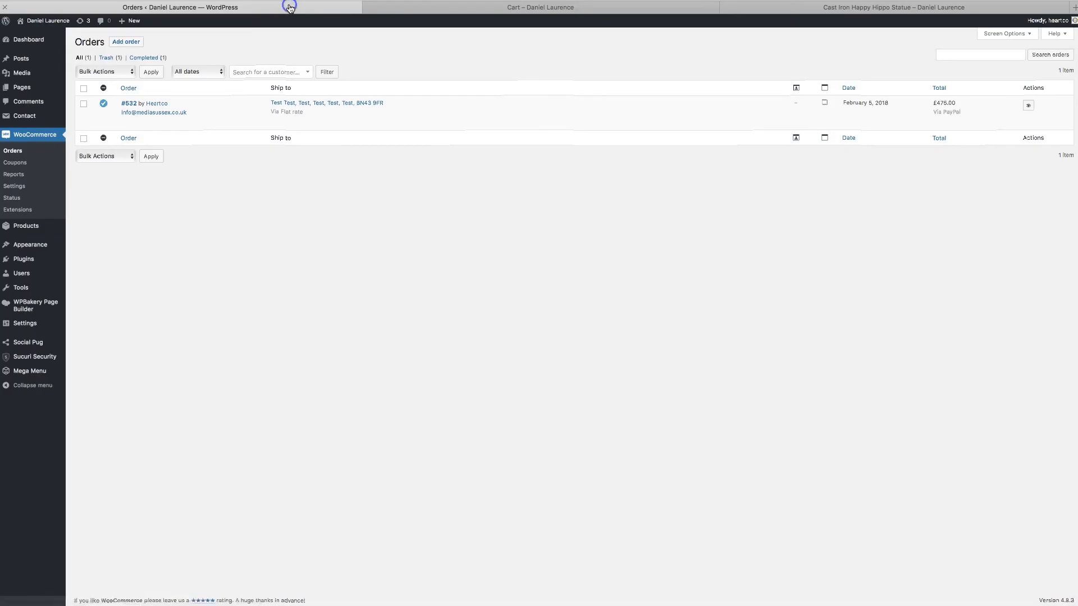